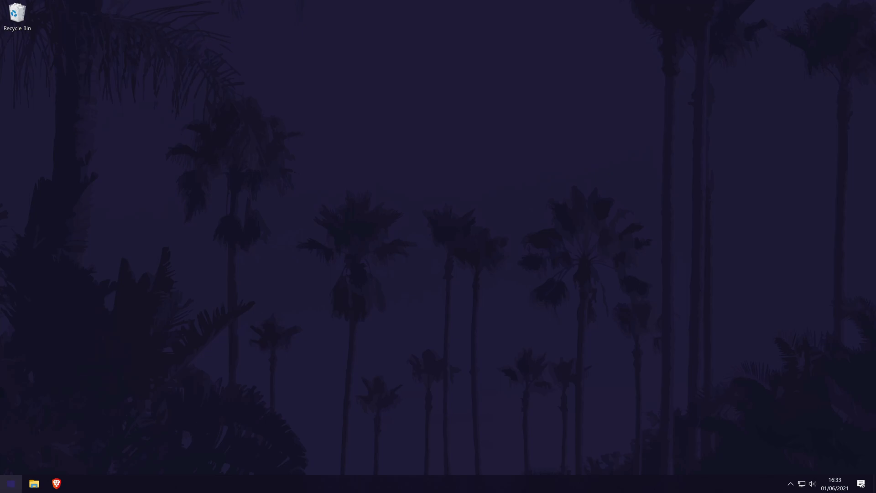
- Open Windows Security from Settings > Update & Security to reach its Security at a glance overview
click(11, 483)
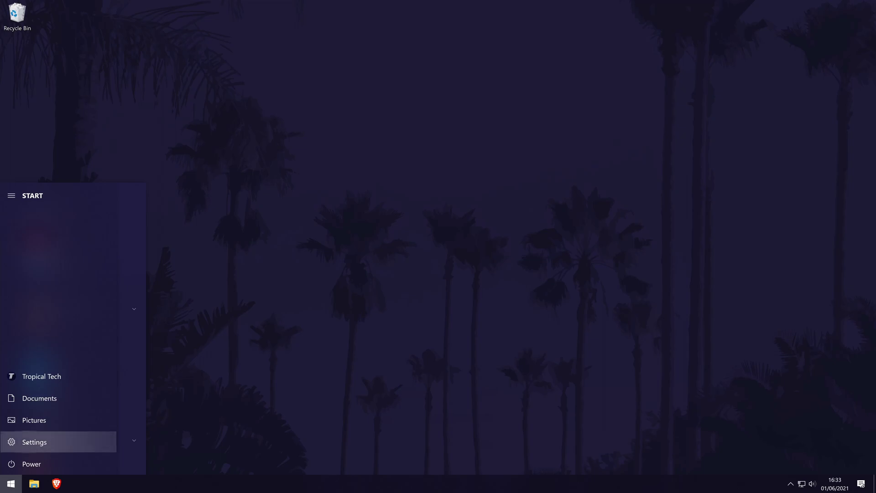
click(45, 442)
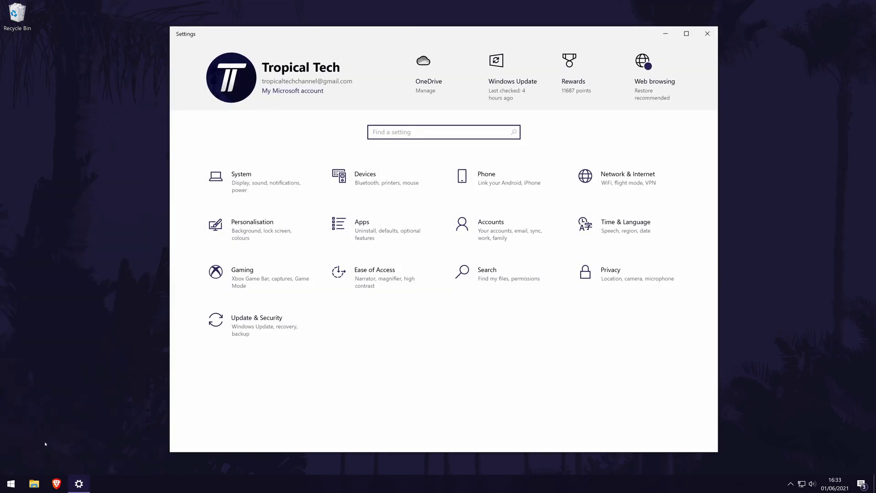
click(264, 322)
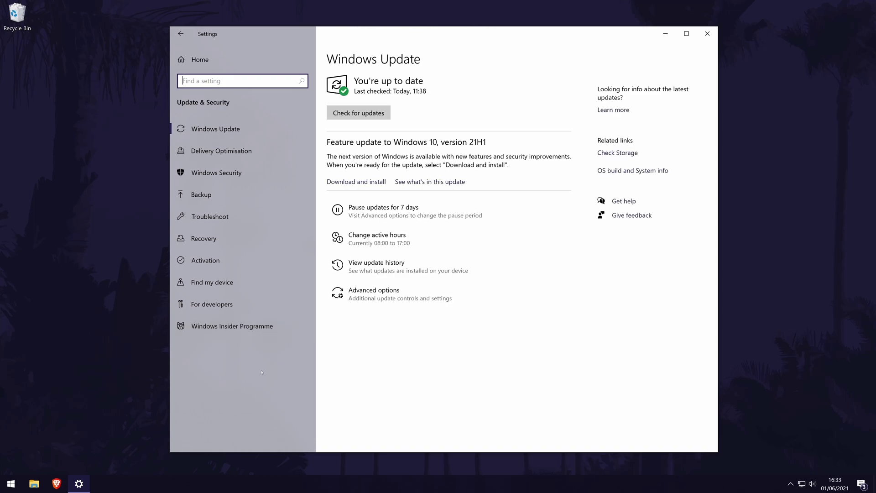
click(255, 179)
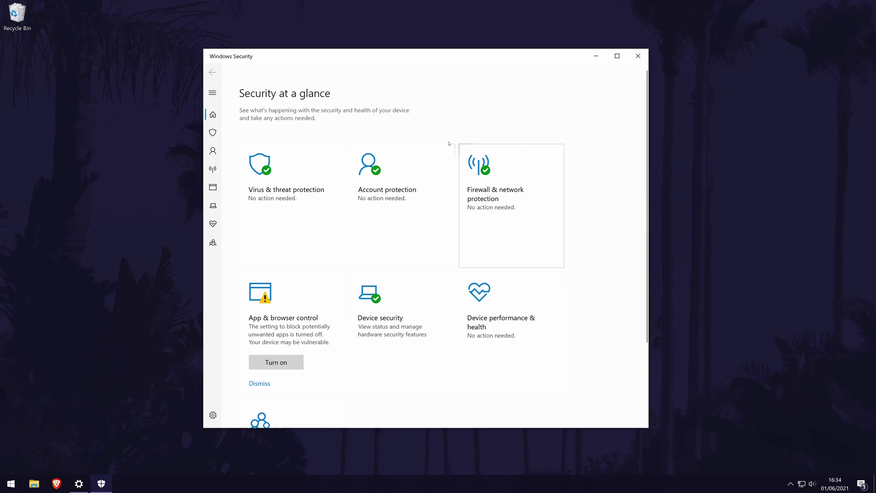
- Expand the navigation menu and go to the Virus & threat protection page
click(212, 92)
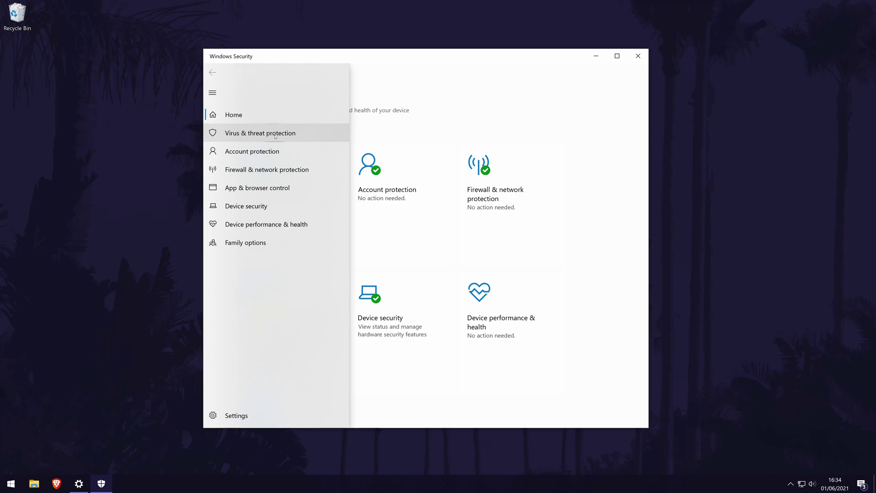
click(275, 136)
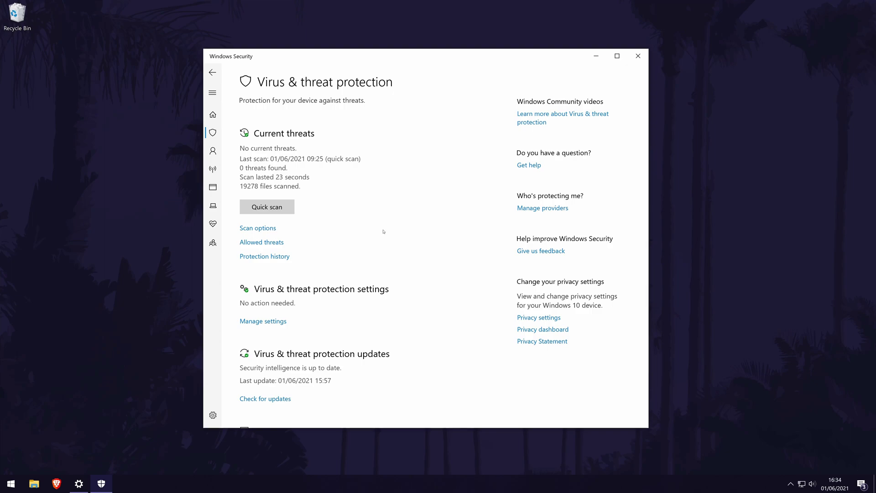
- Review the quick, full, custom and Defender Offline scan options, then return to Virus & threat protection
click(257, 228)
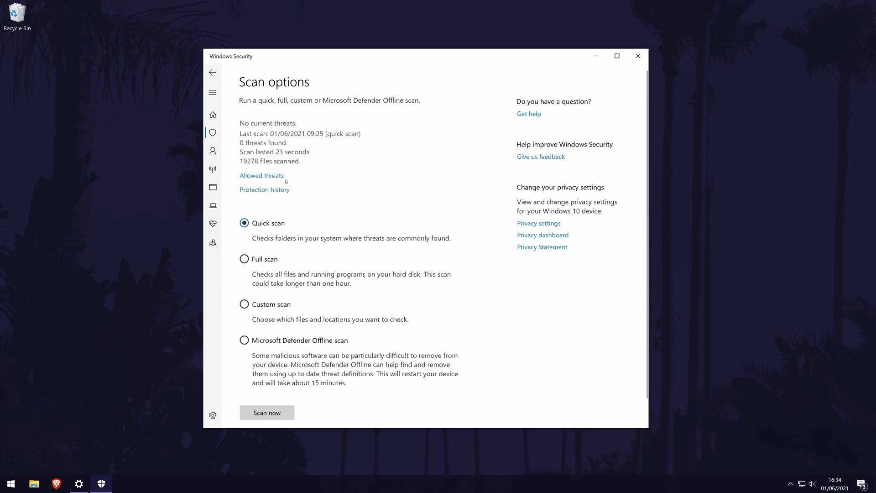
scroll(406, 162, down, 1)
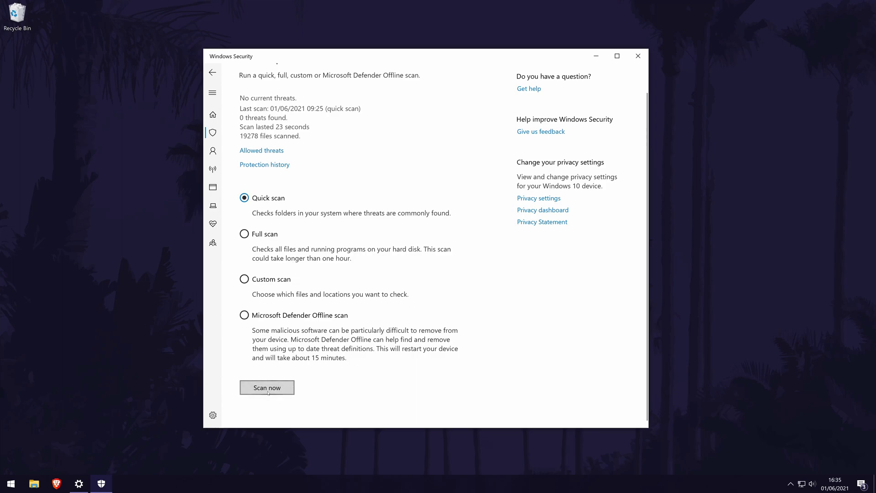
click(212, 72)
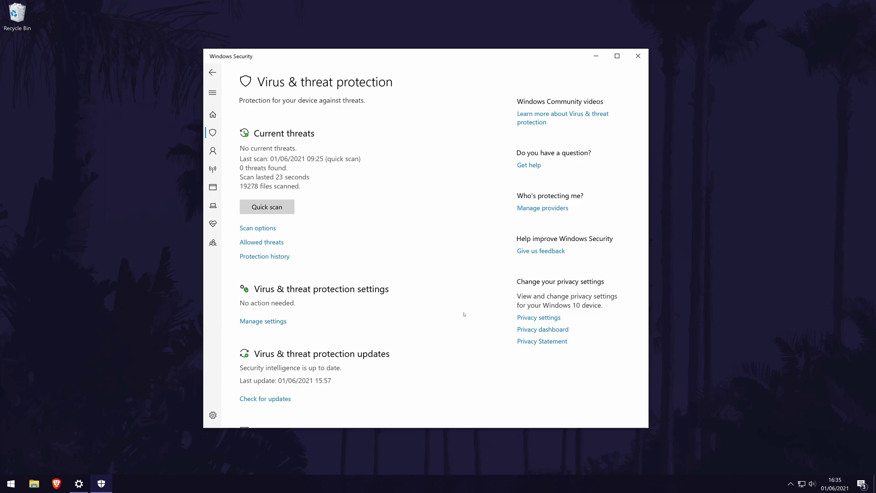
click(257, 242)
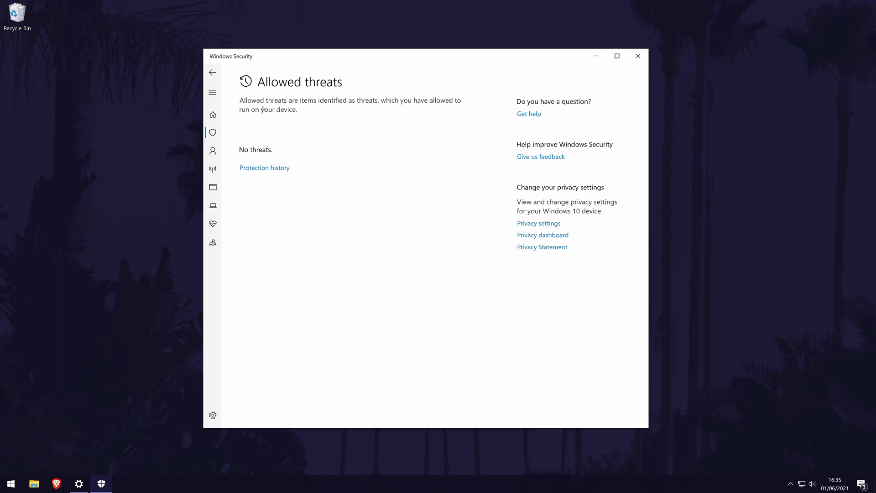
click(212, 72)
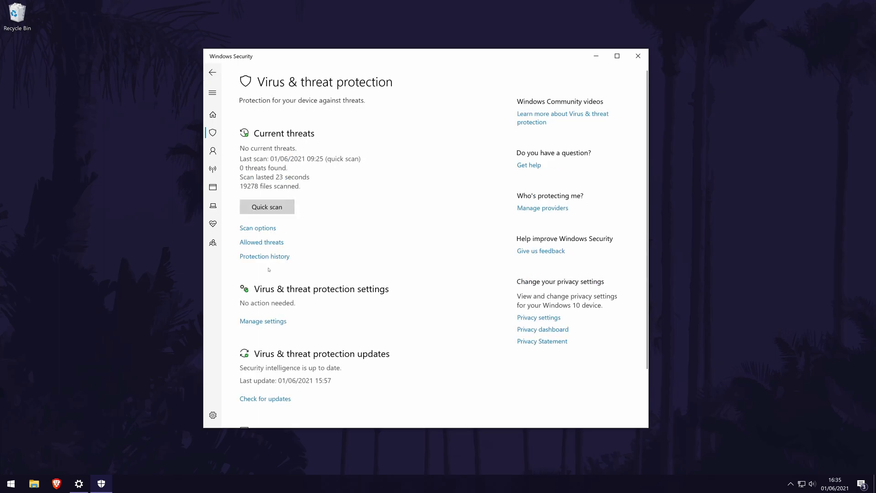
click(282, 258)
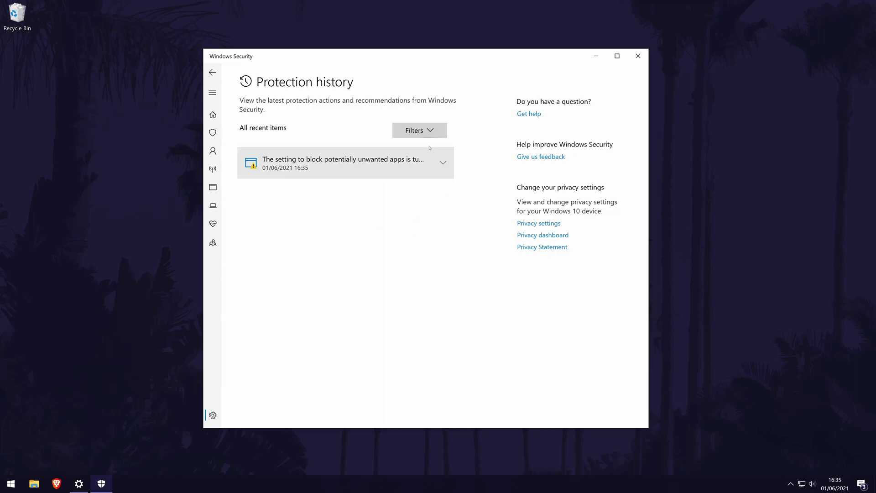
click(418, 131)
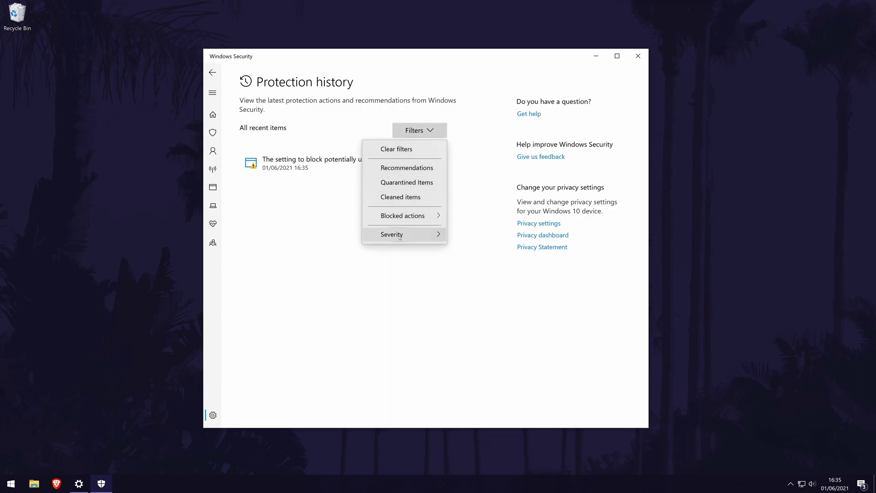
mouse_move(403, 215)
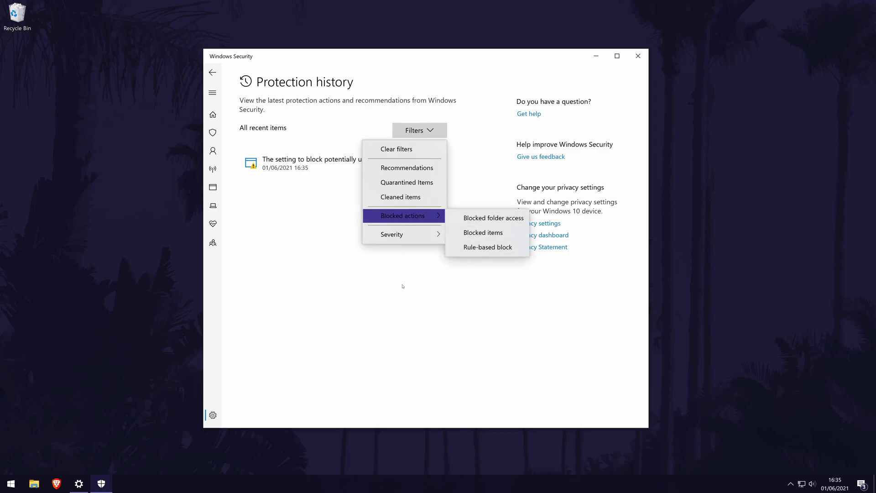
click(401, 286)
click(212, 72)
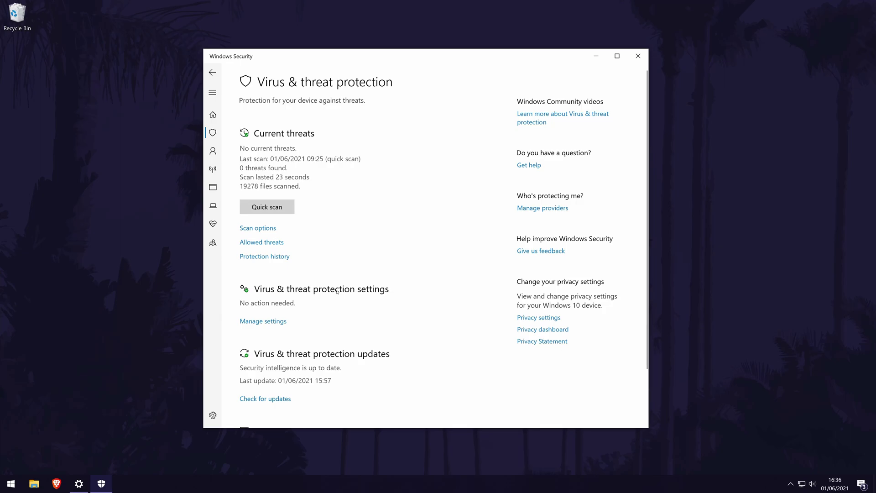
- Review protection settings: real-time, cloud-delivered, sample submission and tamper protection are all on
scroll(364, 286, down, 2)
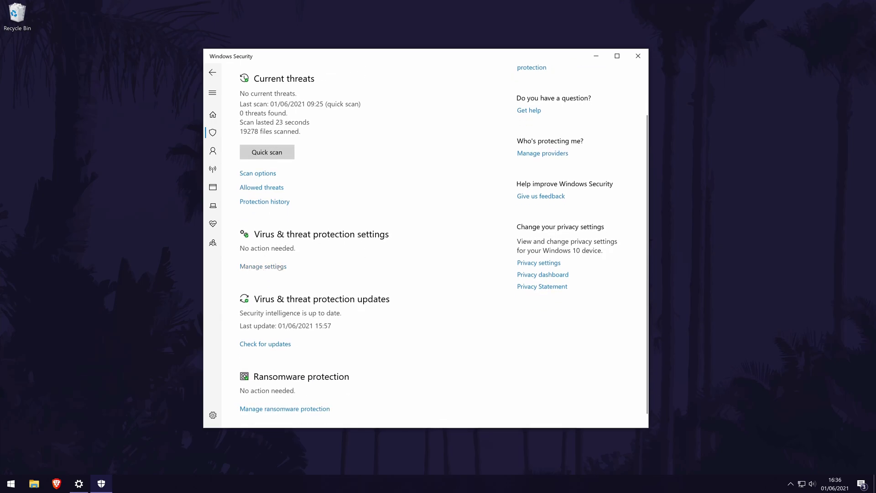
click(282, 268)
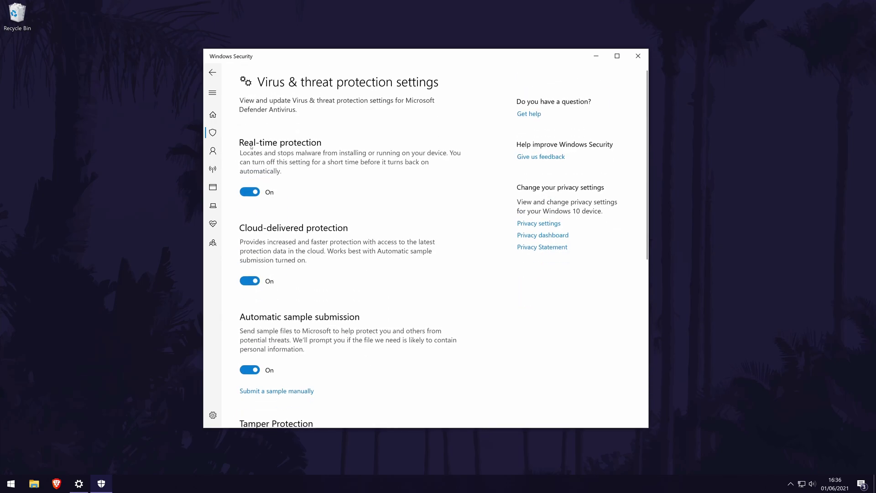
scroll(302, 237, down, 2)
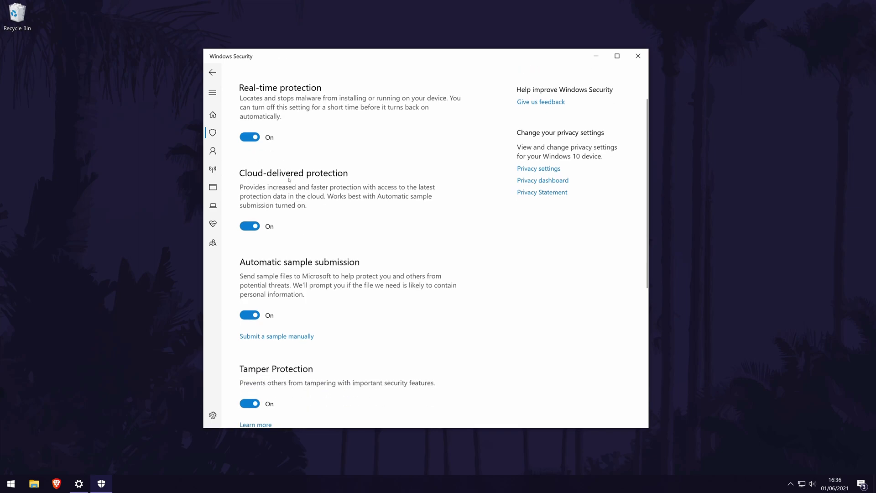
scroll(289, 179, down, 2)
scroll(372, 252, down, 4)
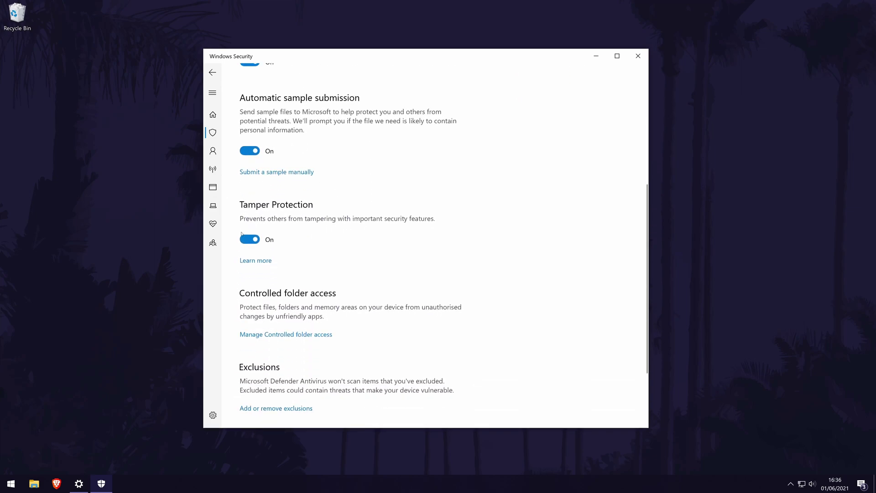
scroll(254, 254, down, 3)
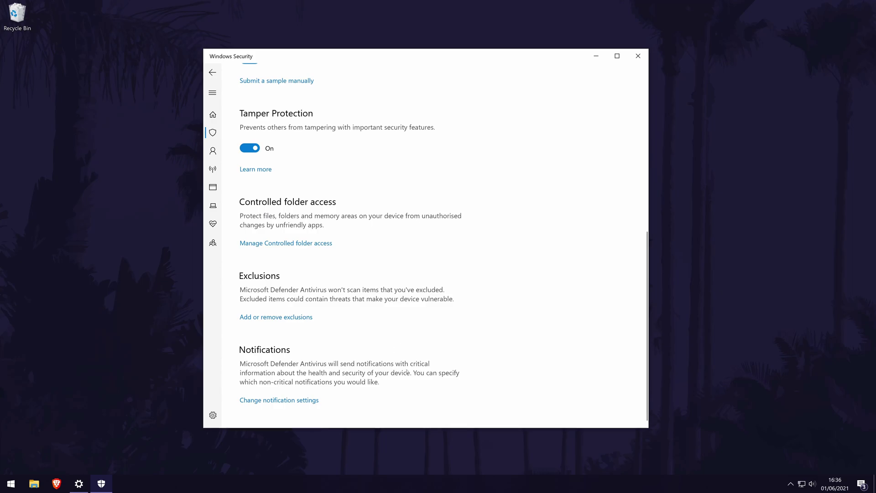
scroll(501, 383, up, 6)
scroll(525, 378, up, 3)
scroll(521, 377, up, 2)
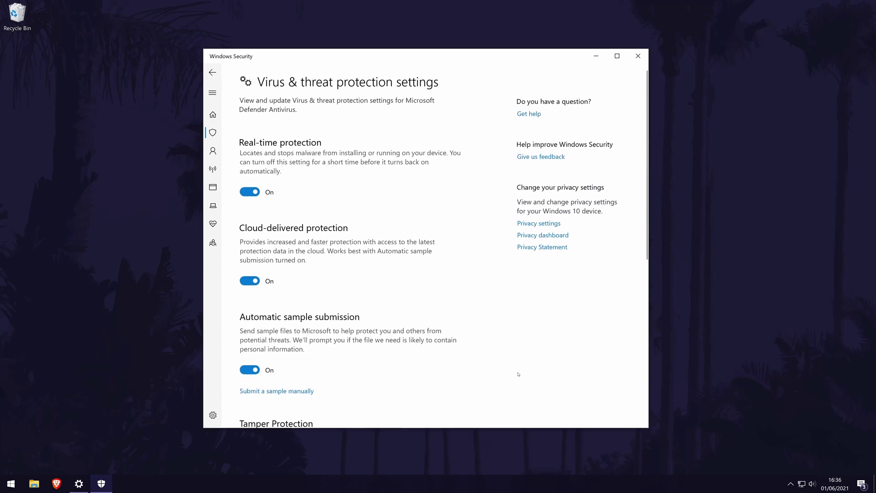
- Return to the Virus & threat protection overview and bring updates and Ransomware protection into view
click(212, 72)
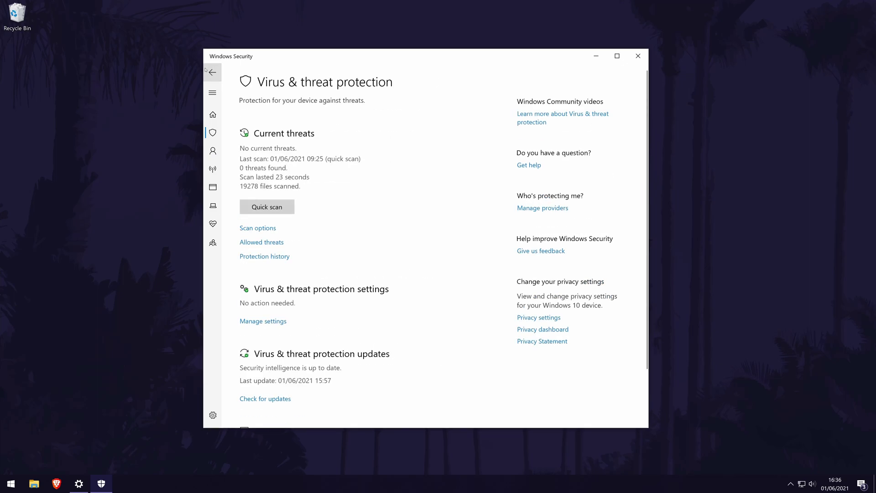
scroll(402, 180, down, 1)
scroll(403, 180, down, 2)
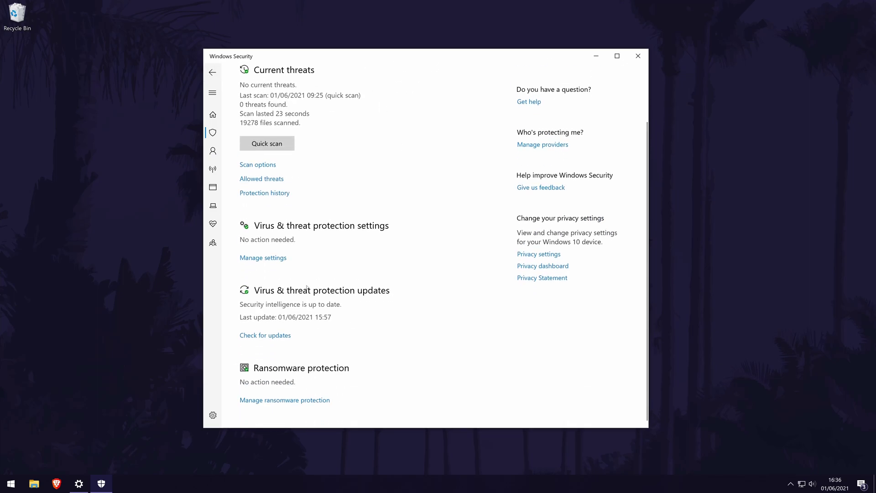
- Manually check for security intelligence updates, confirm they're current, and return to the overview
click(267, 337)
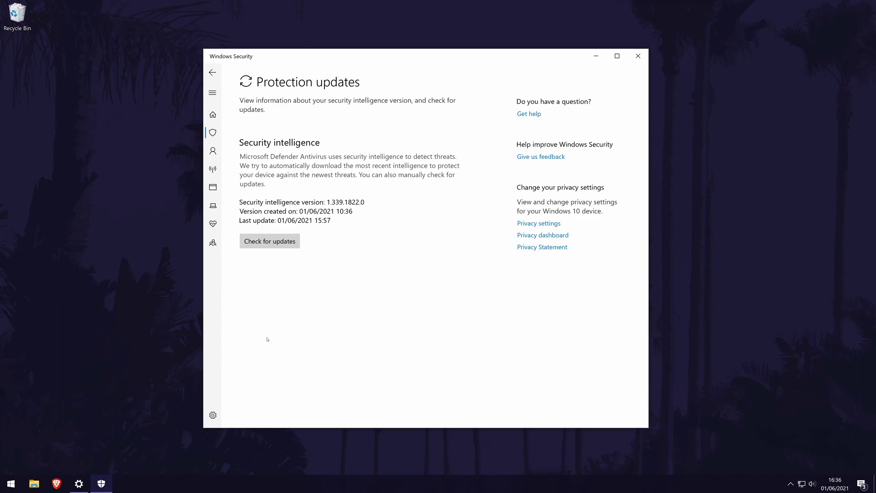
click(257, 246)
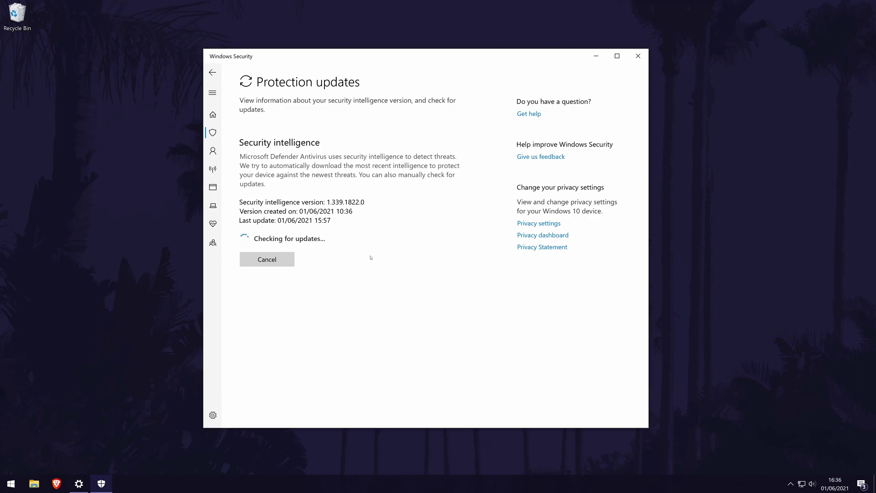
click(212, 72)
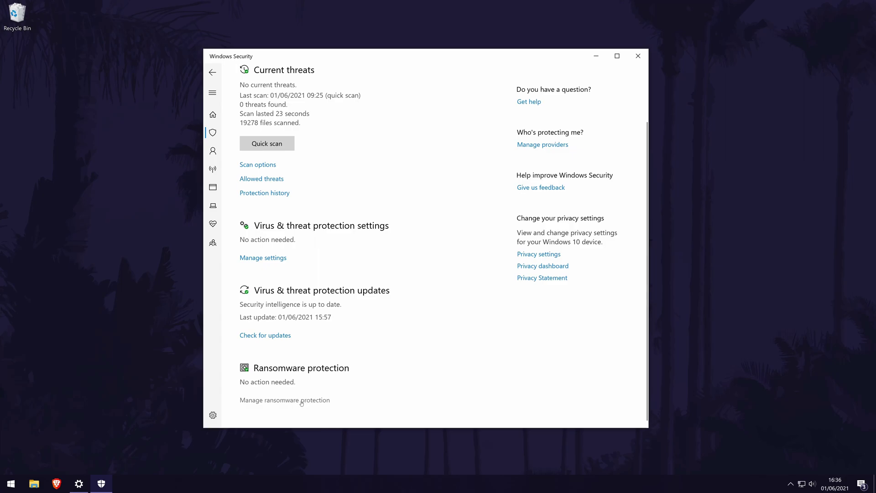
click(302, 401)
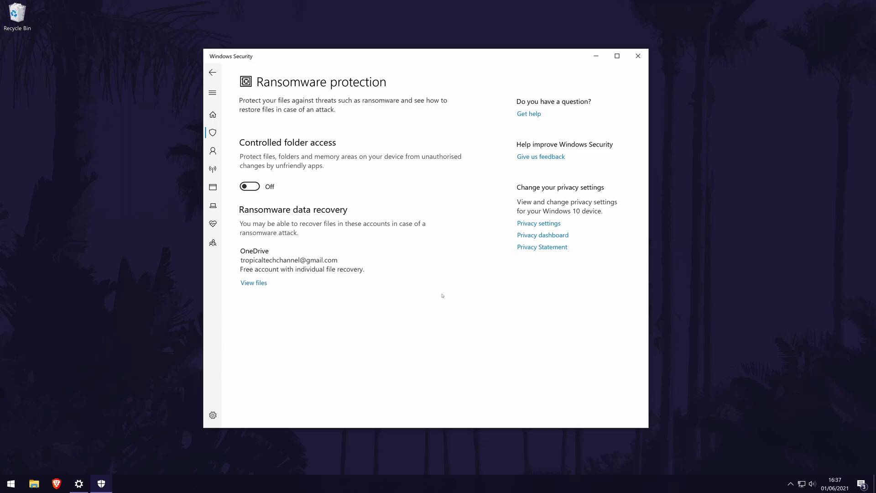
click(215, 76)
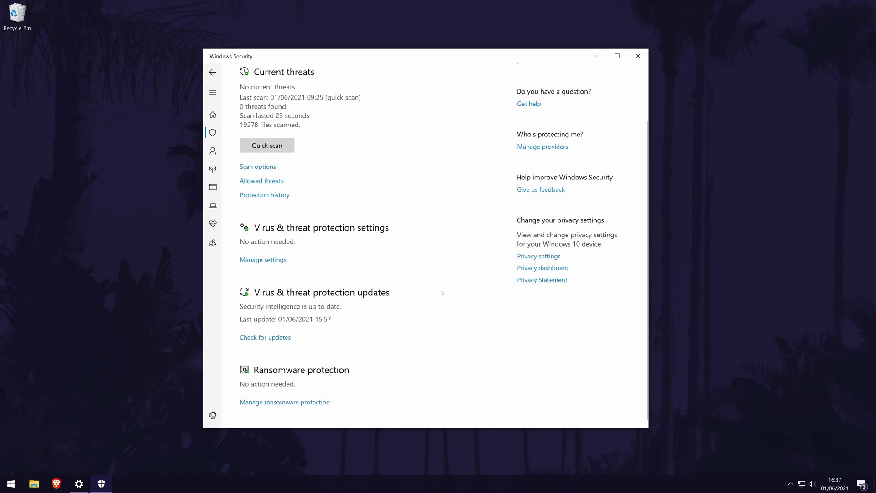
scroll(438, 287, up, 3)
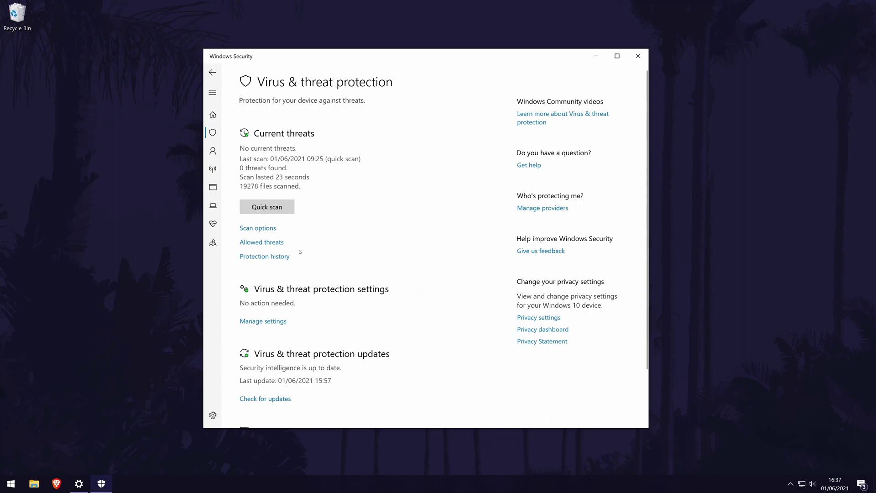
- Open Settings > Manage notifications and confirm virus, account and firewall notifications are all enabled
click(217, 98)
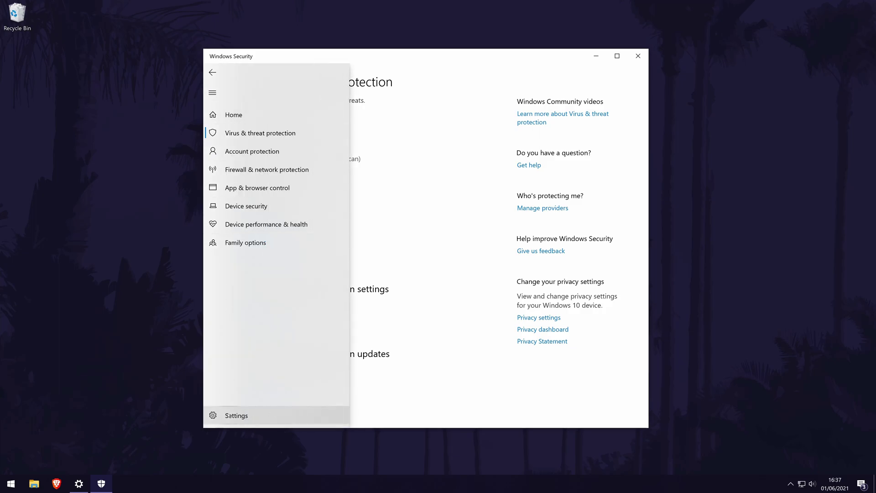
click(260, 417)
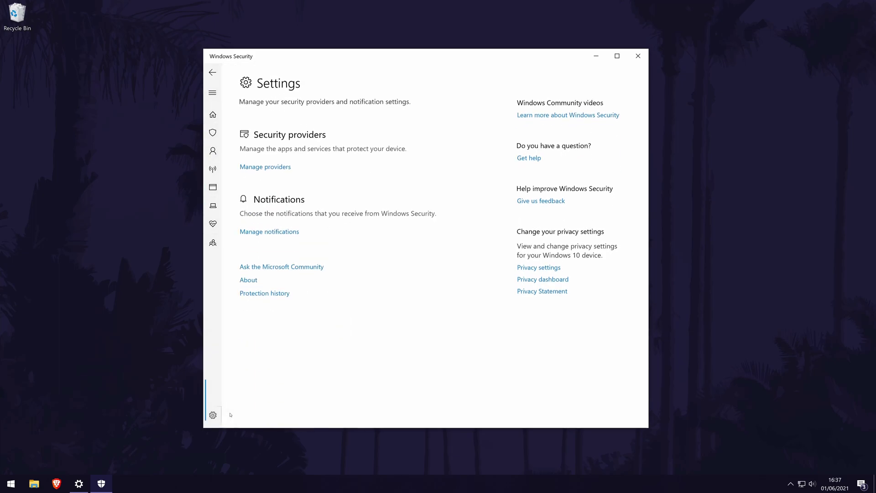
click(264, 231)
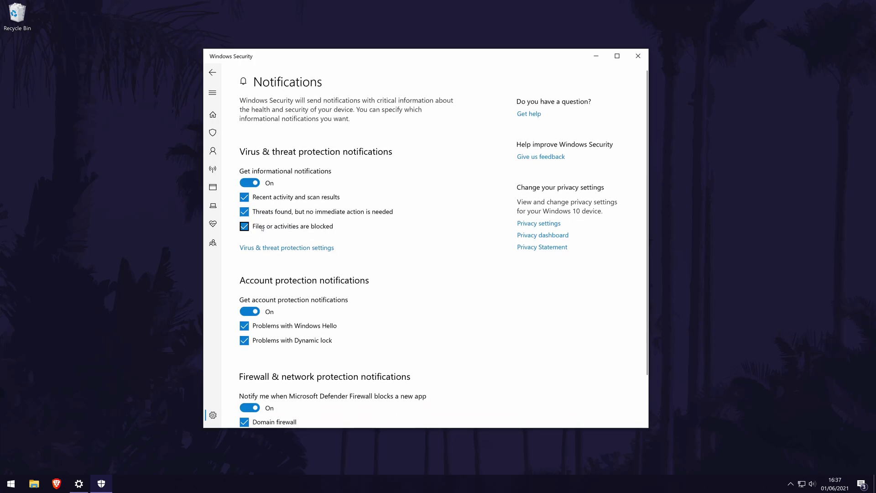
scroll(299, 182, down, 2)
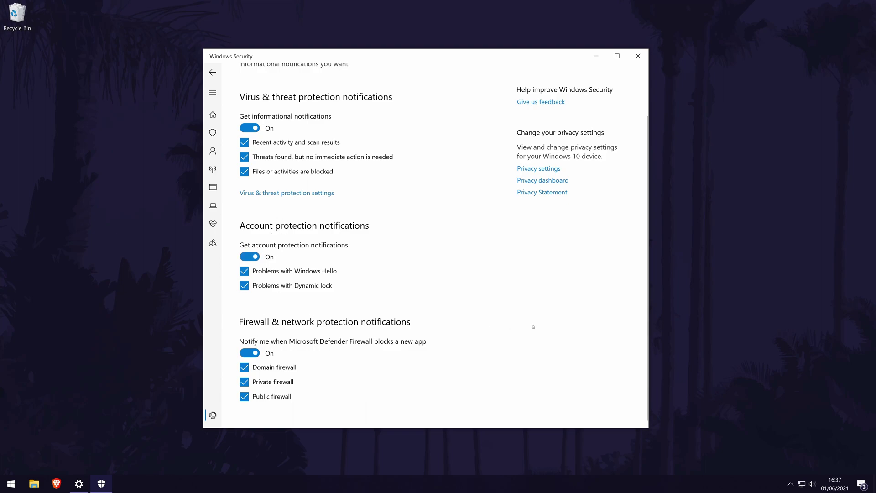
scroll(533, 327, up, 2)
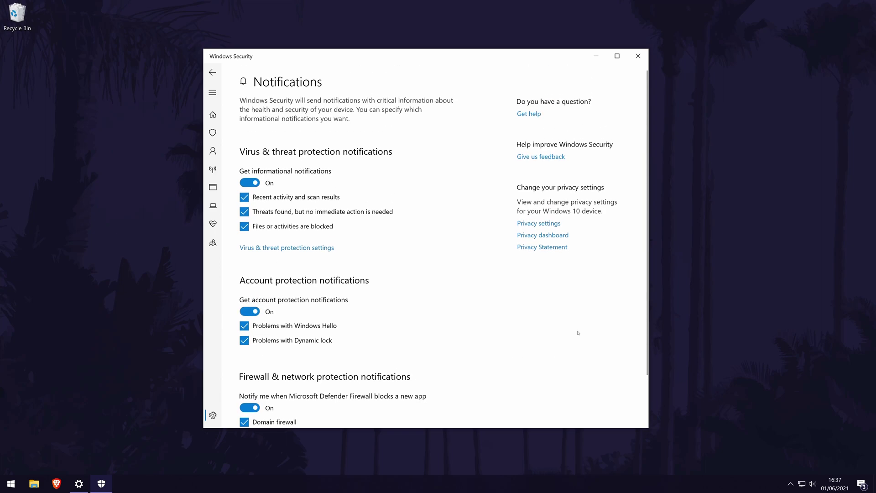
click(212, 92)
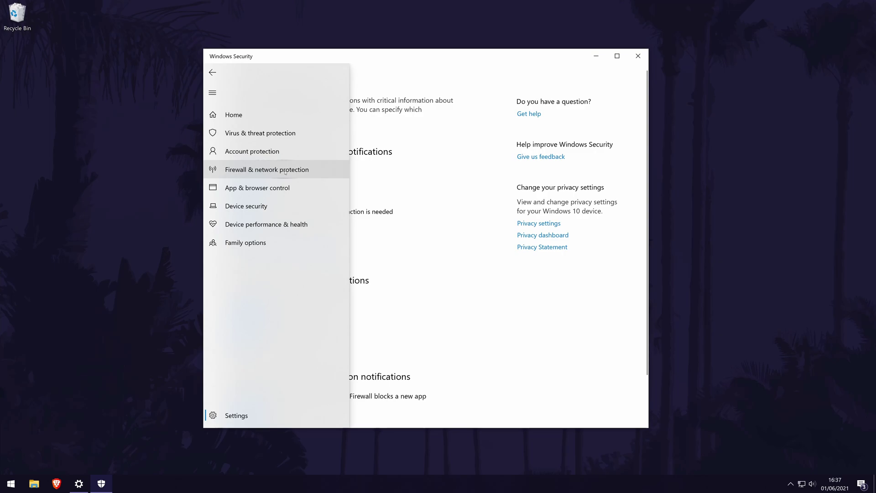
- View Firewall & network protection with domain, private and public firewalls on, then return Home
click(275, 170)
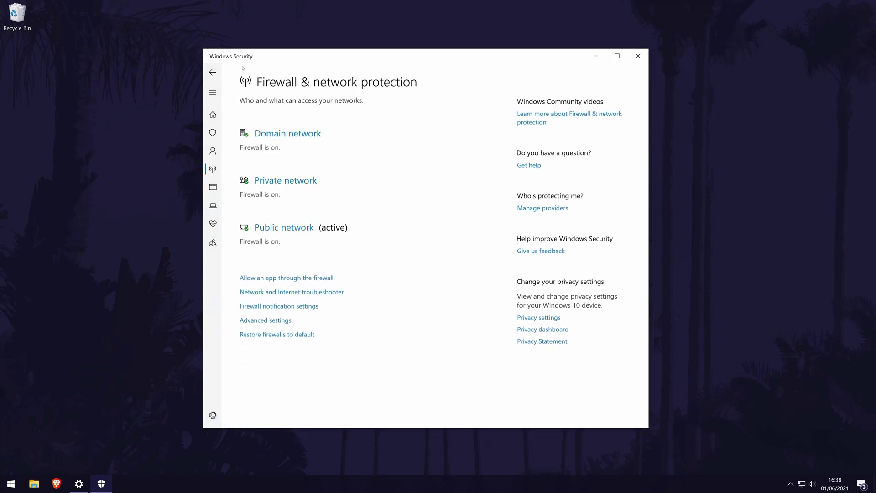
click(212, 73)
click(212, 115)
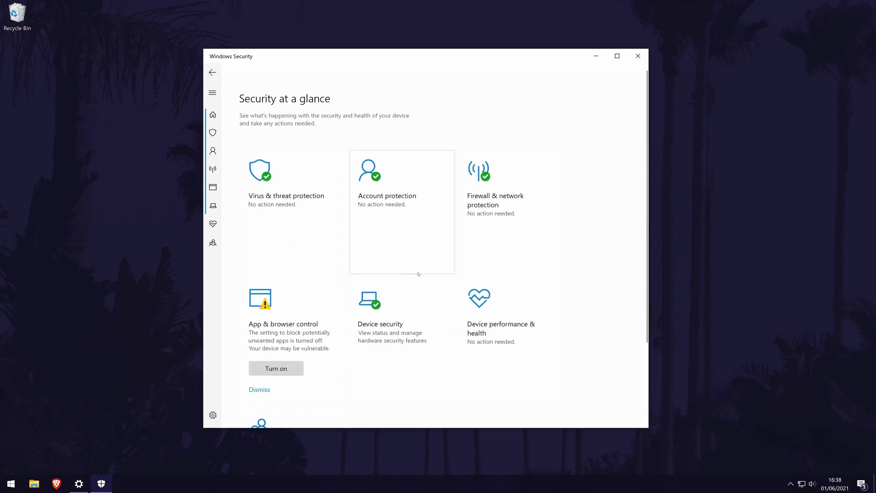